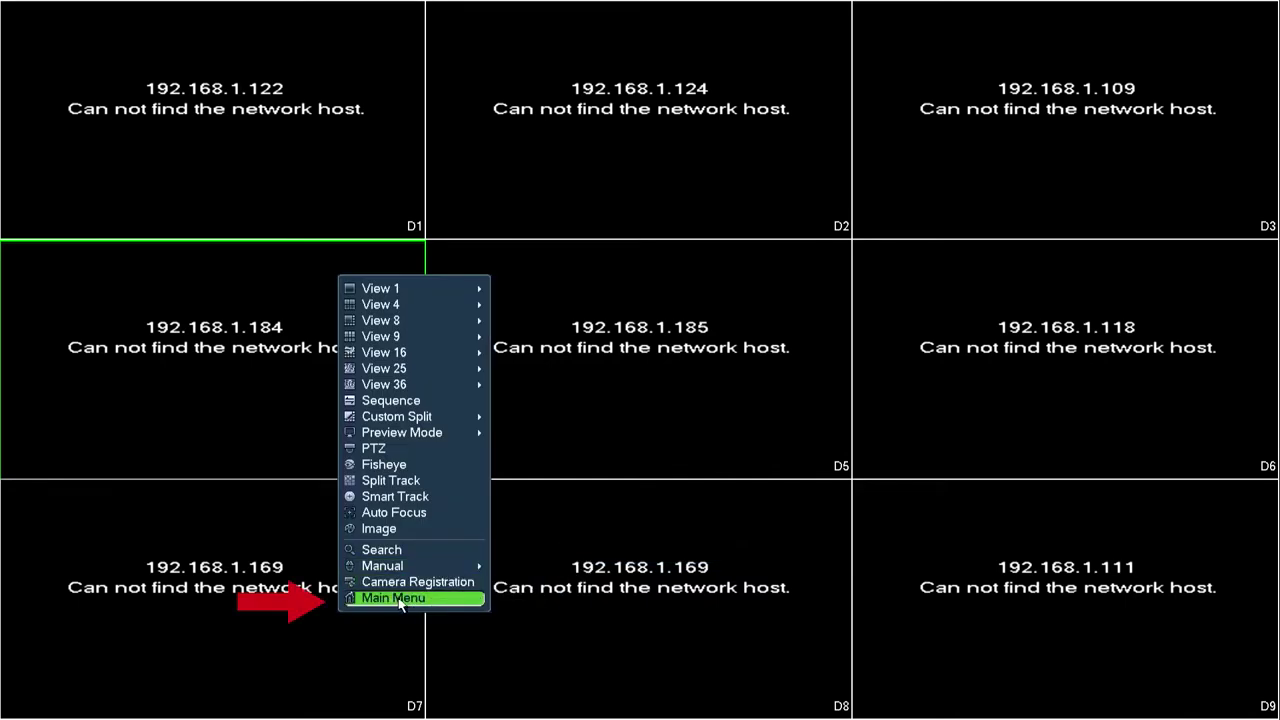
# - Log in to the recorder's main menu with the admin unlock pattern and open the recording search
pyautogui.click(404, 600)
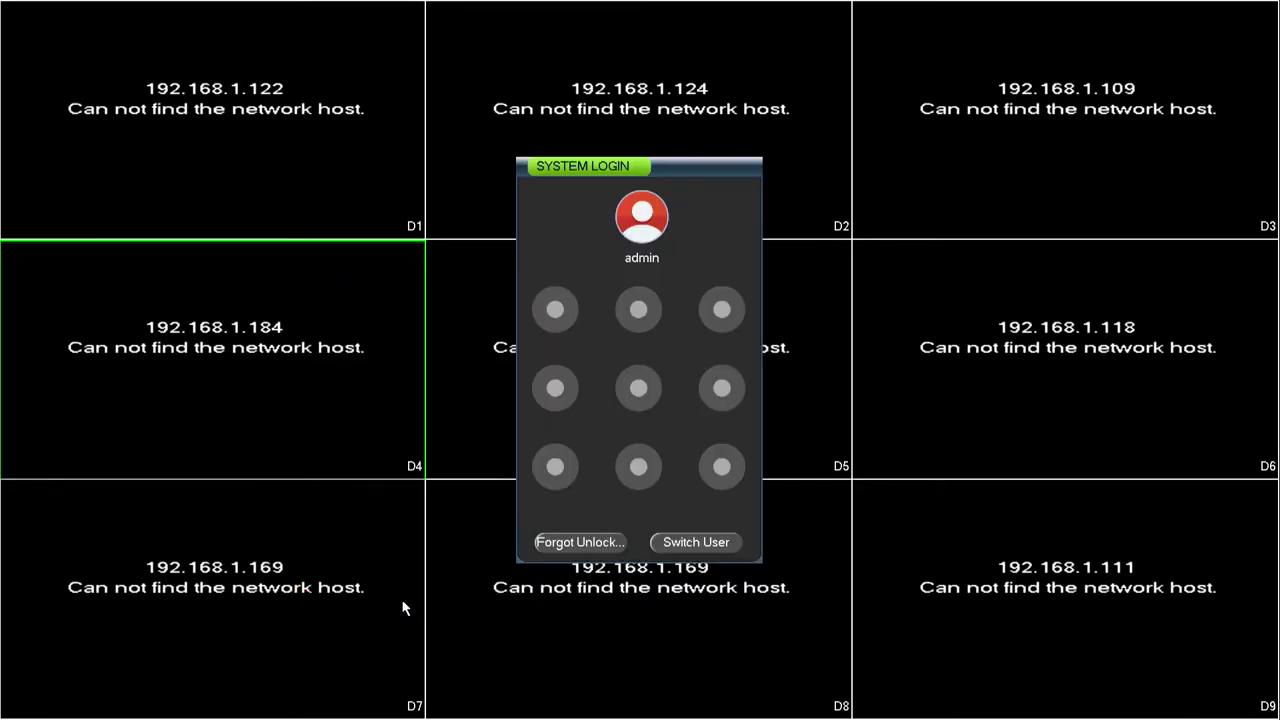
pyautogui.click(541, 328)
pyautogui.moveTo(553, 311)
pyautogui.mouseDown()
pyautogui.moveTo(695, 311)
pyautogui.moveTo(712, 336)
pyautogui.moveTo(573, 468)
pyautogui.moveTo(726, 481)
pyautogui.mouseUp()
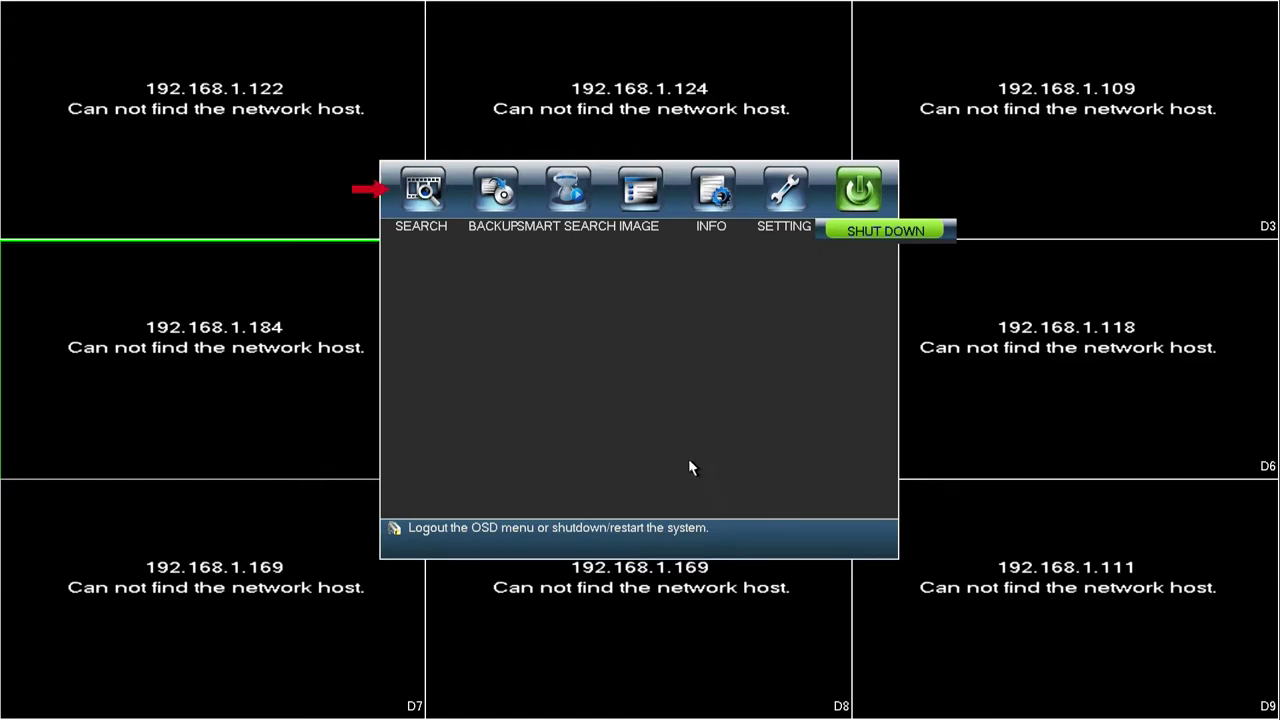
pyautogui.click(437, 228)
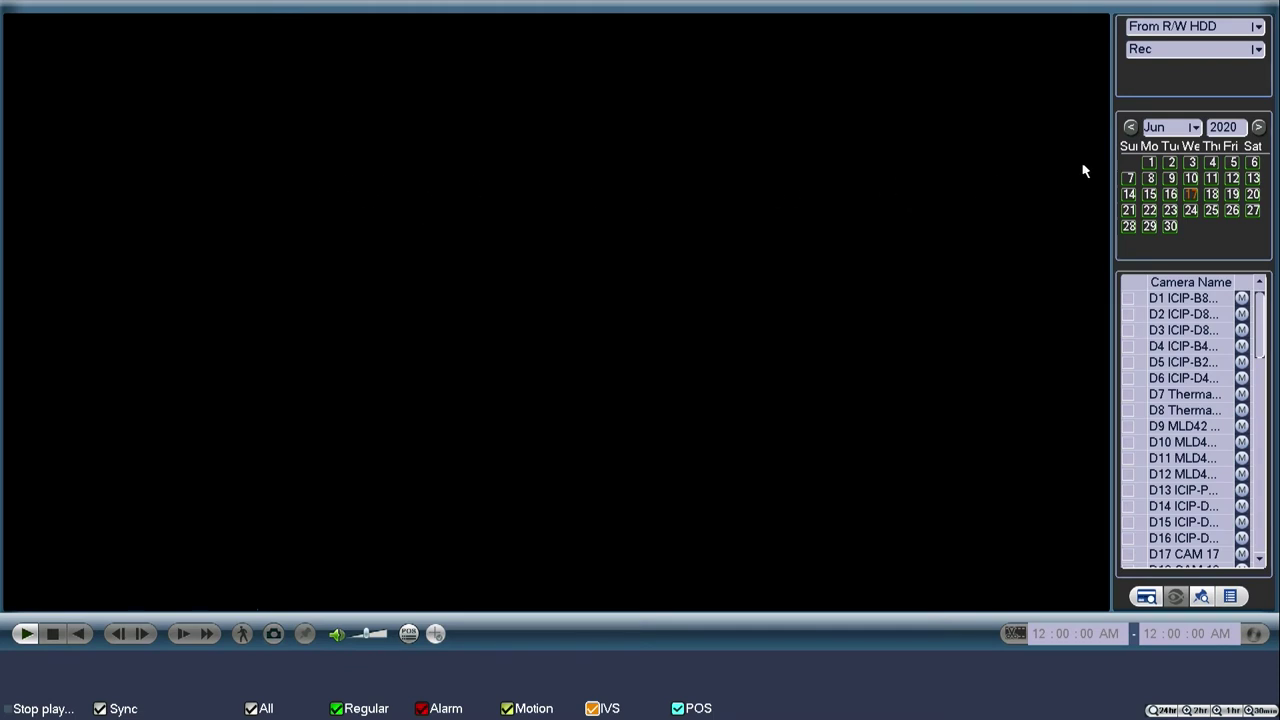
# - Set the playback calendar to September 2019
pyautogui.click(1188, 128)
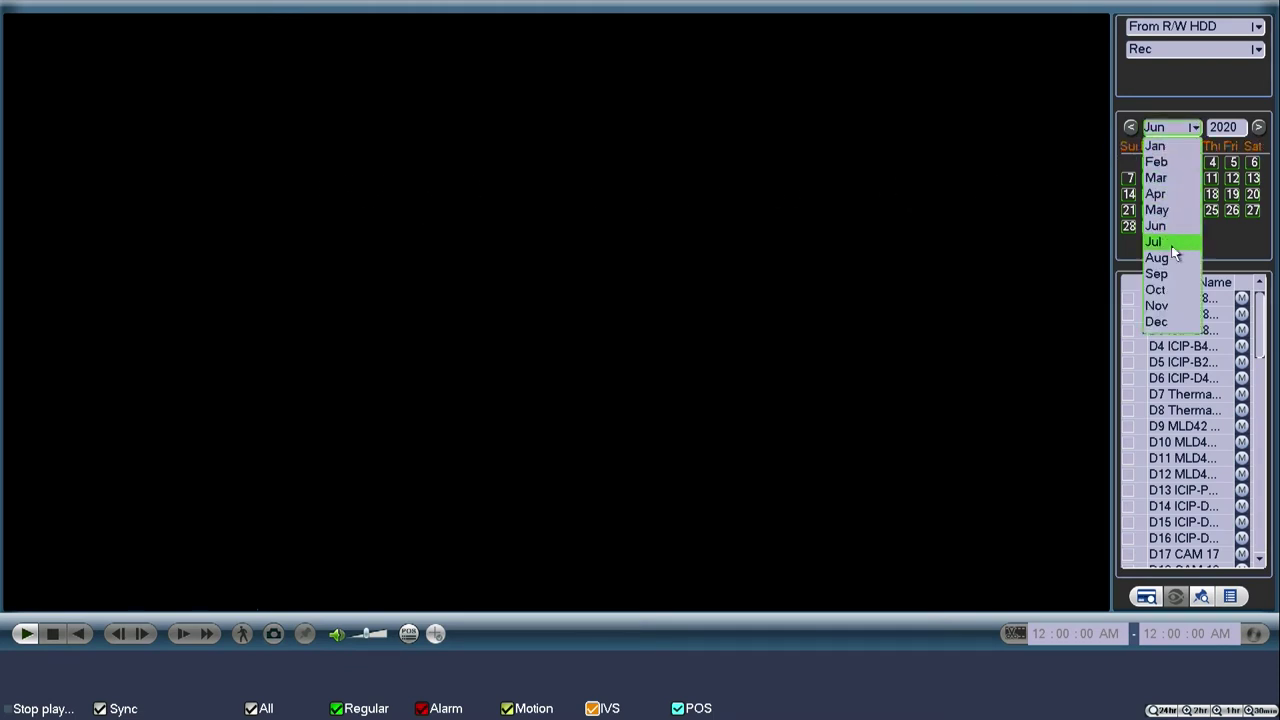
pyautogui.click(1156, 273)
pyautogui.click(1238, 128)
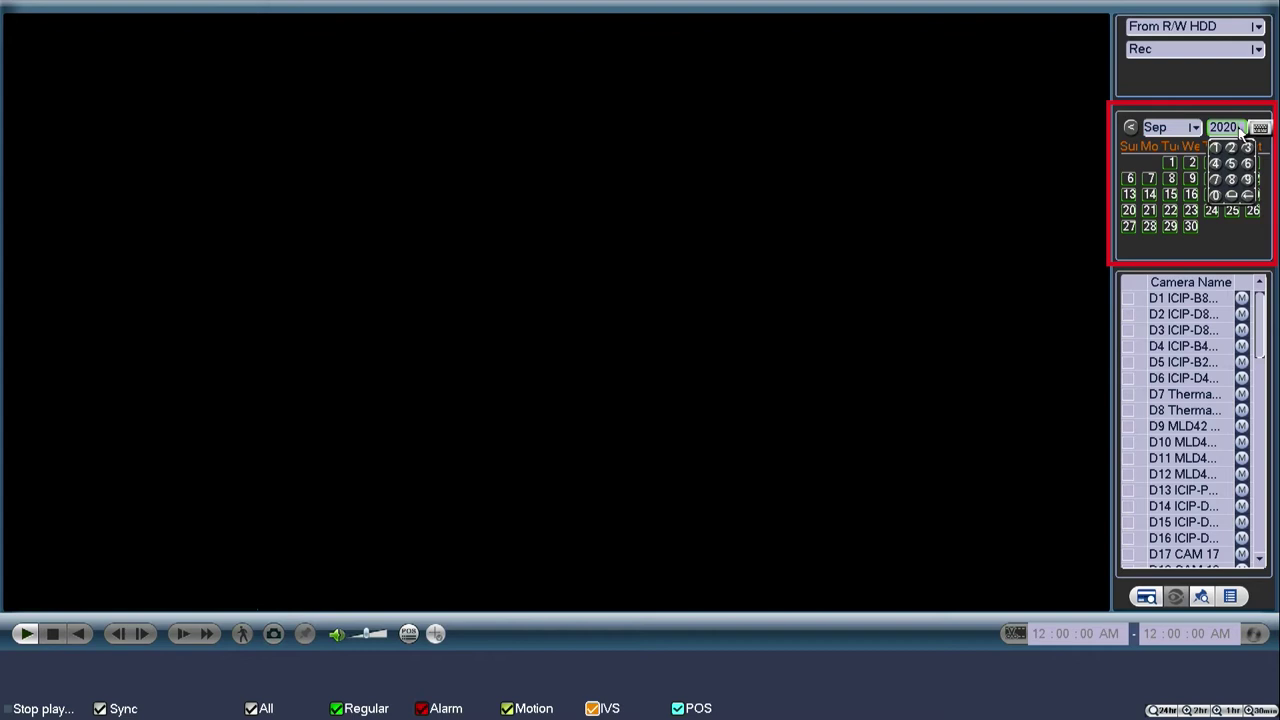
pyautogui.click(1231, 147)
pyautogui.click(1215, 195)
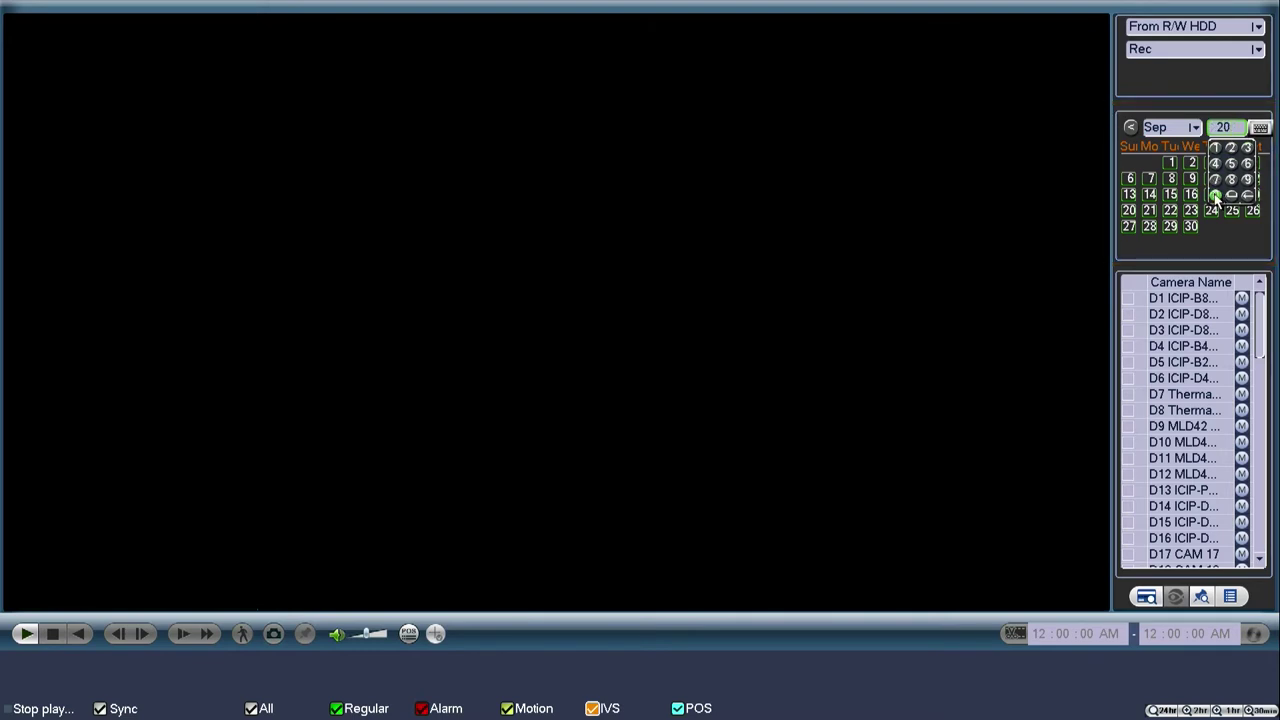
pyautogui.click(1215, 147)
pyautogui.click(1247, 179)
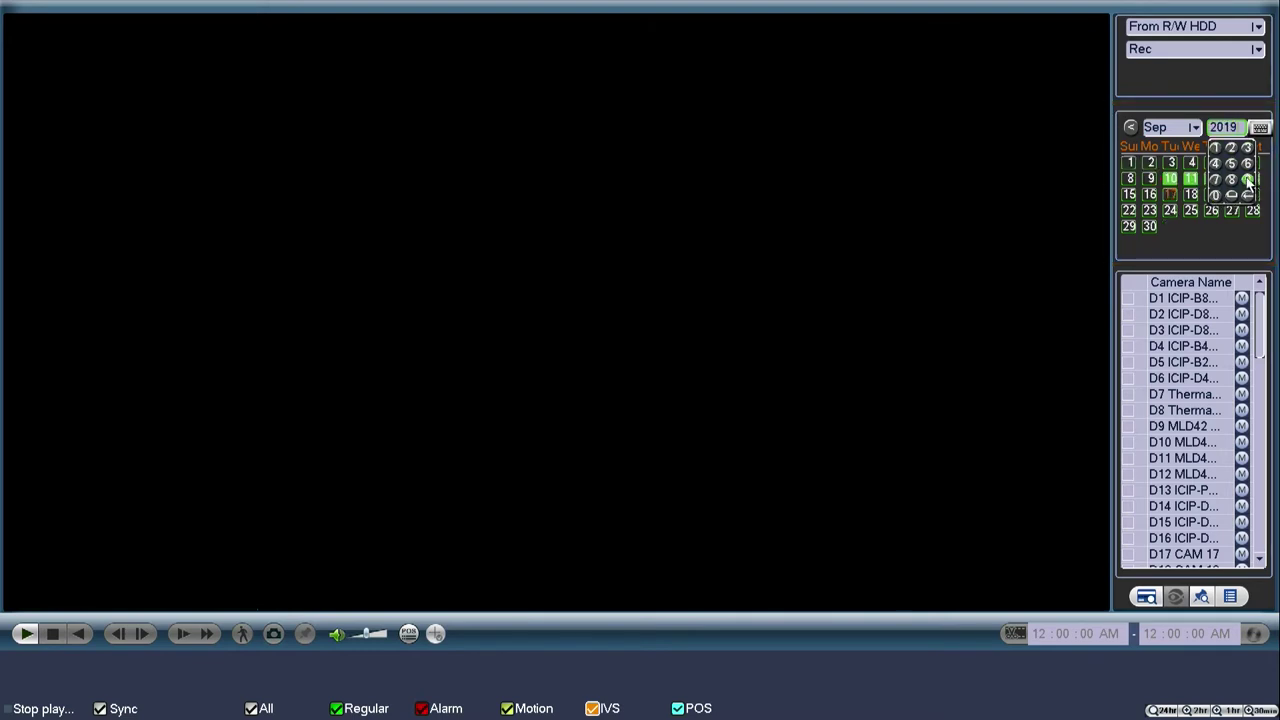
pyautogui.click(1211, 235)
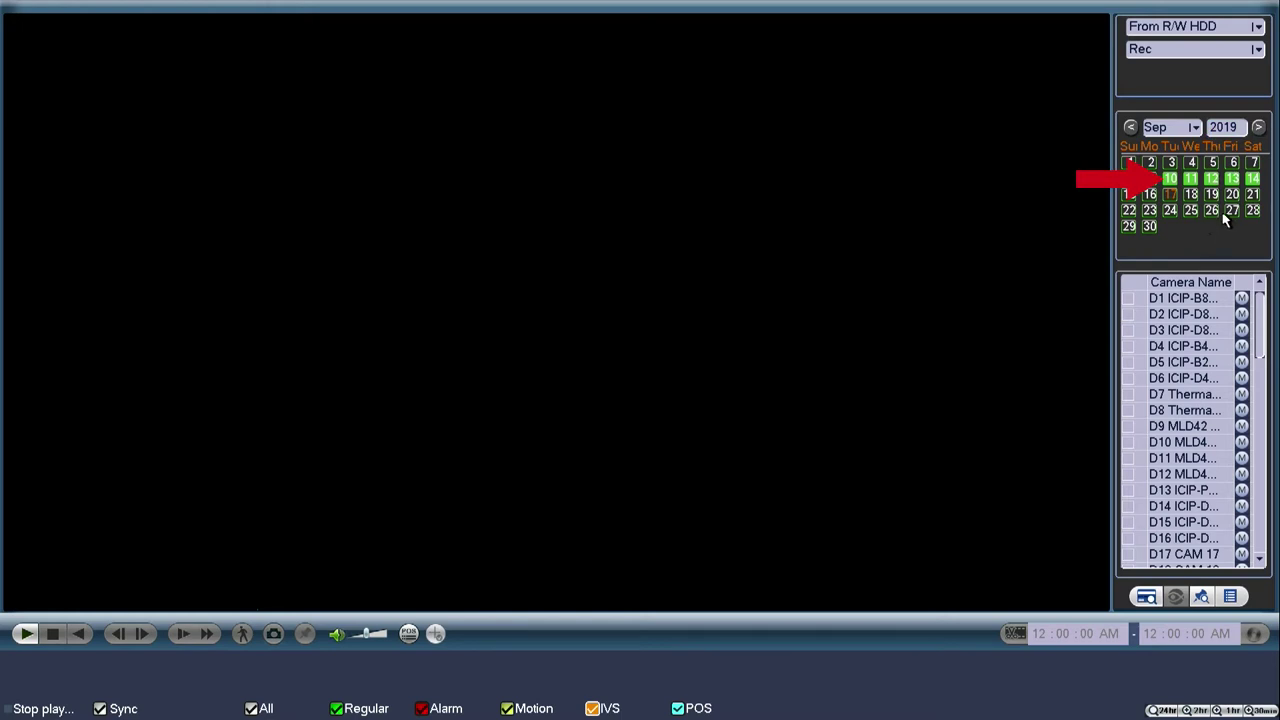
# - Choose September 14 as the playback date and enable camera D3
pyautogui.click(1251, 181)
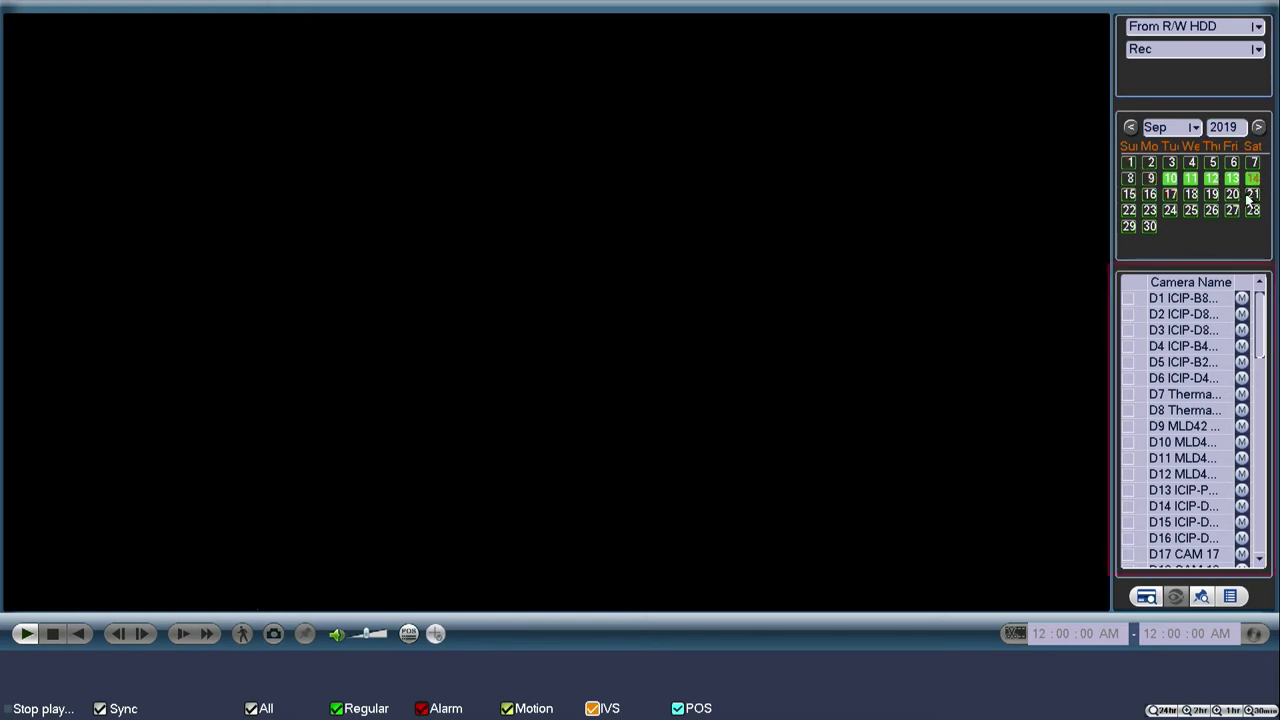
pyautogui.click(1129, 330)
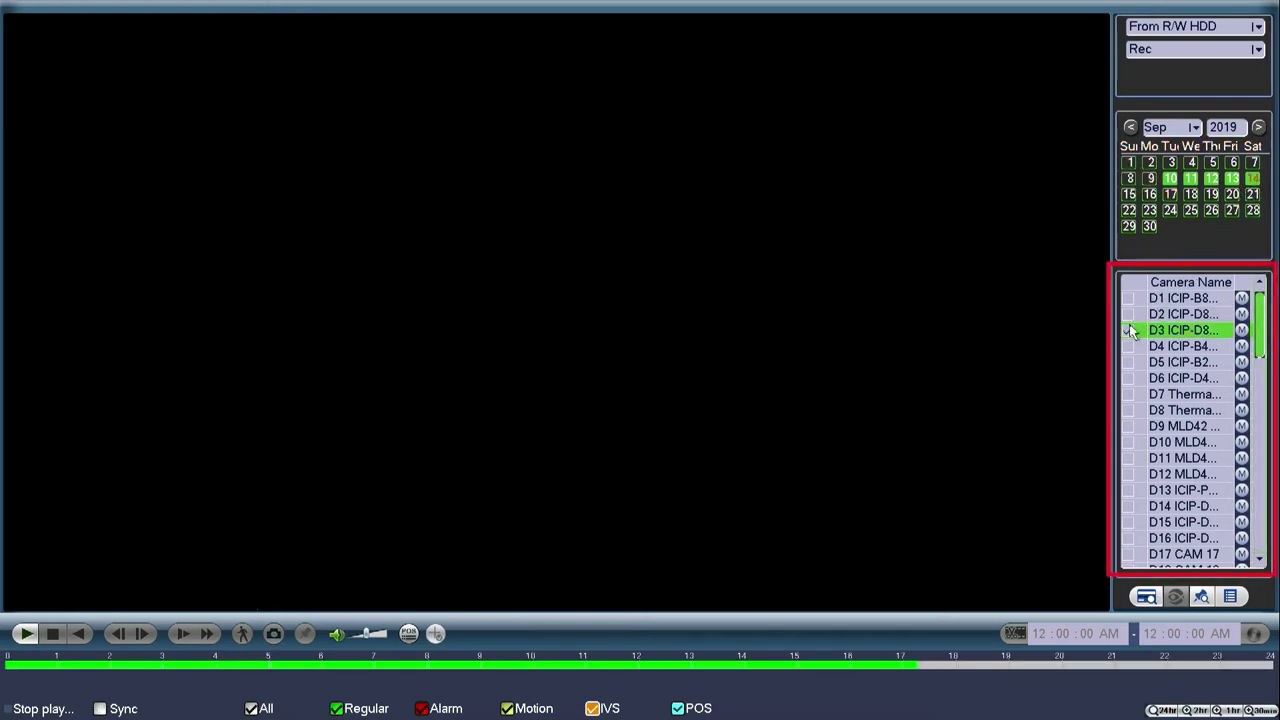
pyautogui.click(1129, 330)
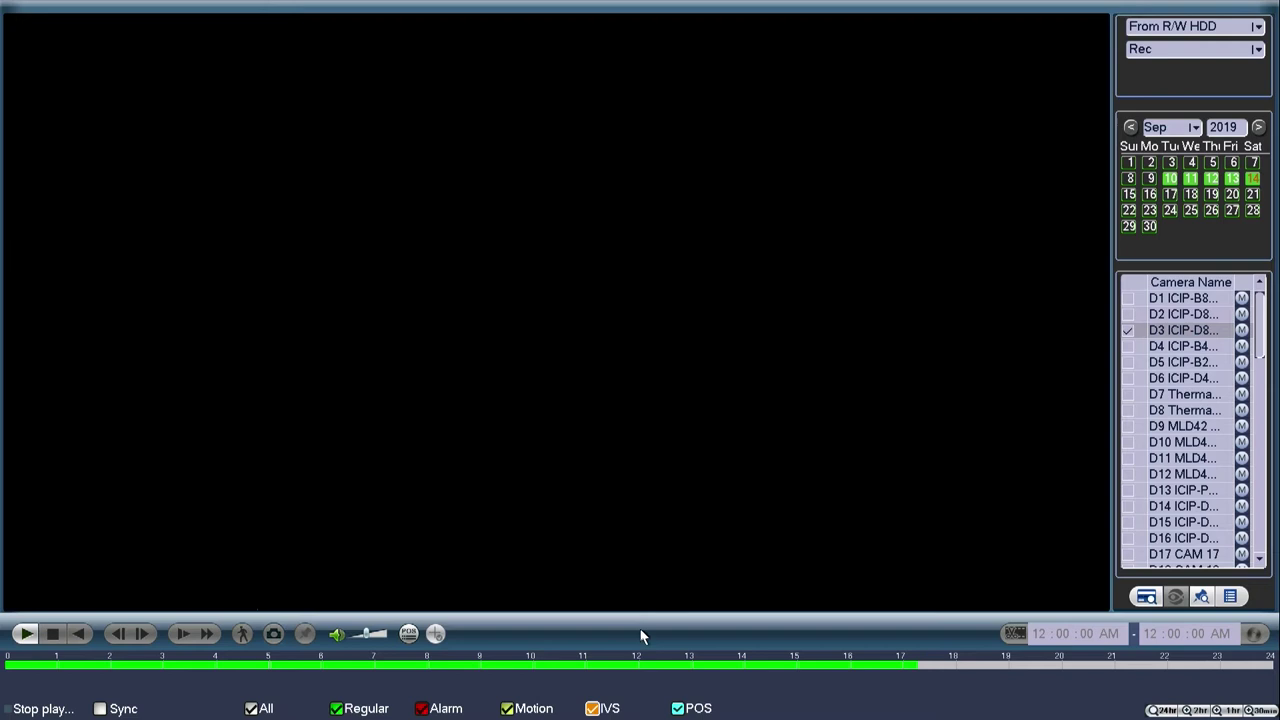
# - Play the D3 footage and mark a clip from 10:51:06 AM to 11:10:01 AM
pyautogui.click(582, 666)
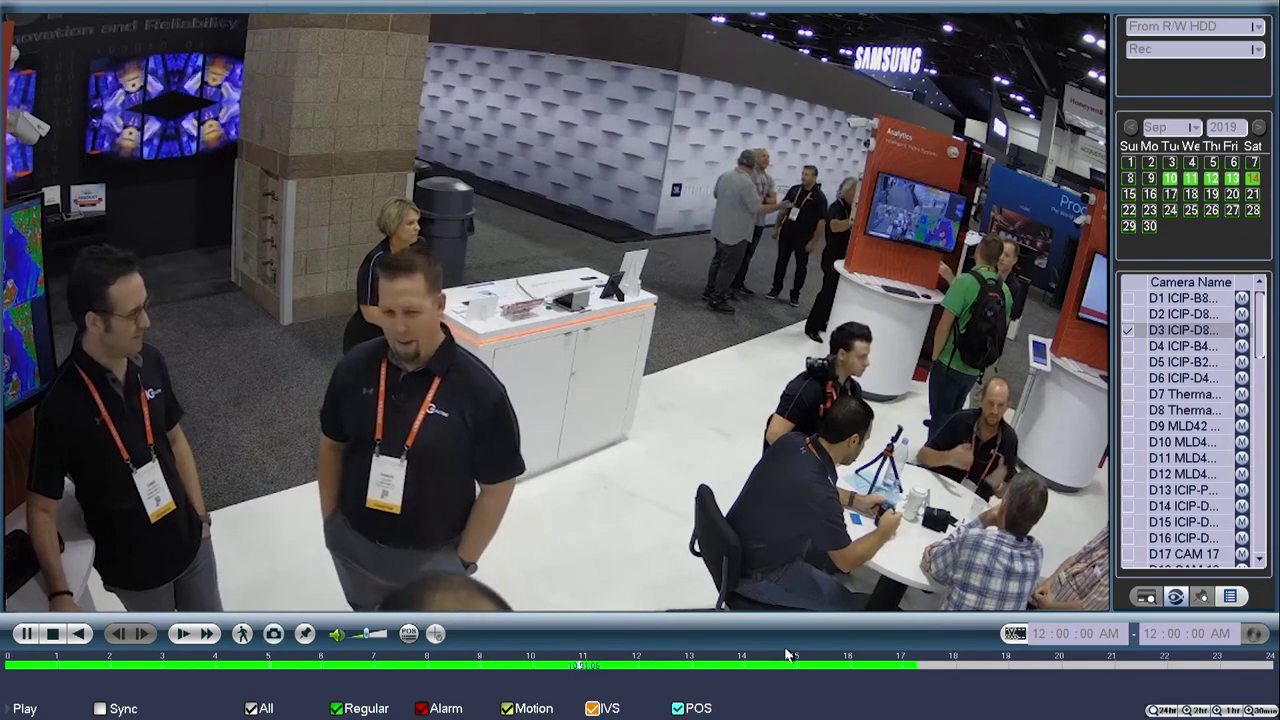
pyautogui.click(1014, 633)
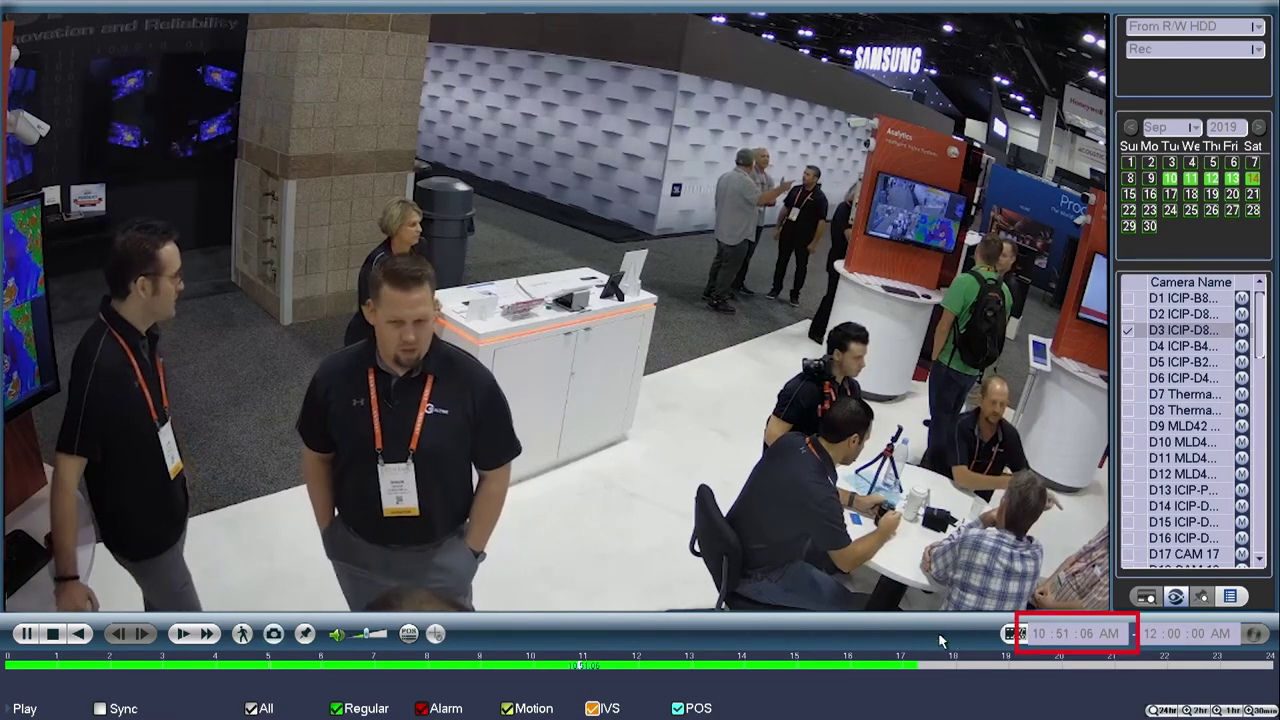
pyautogui.click(598, 667)
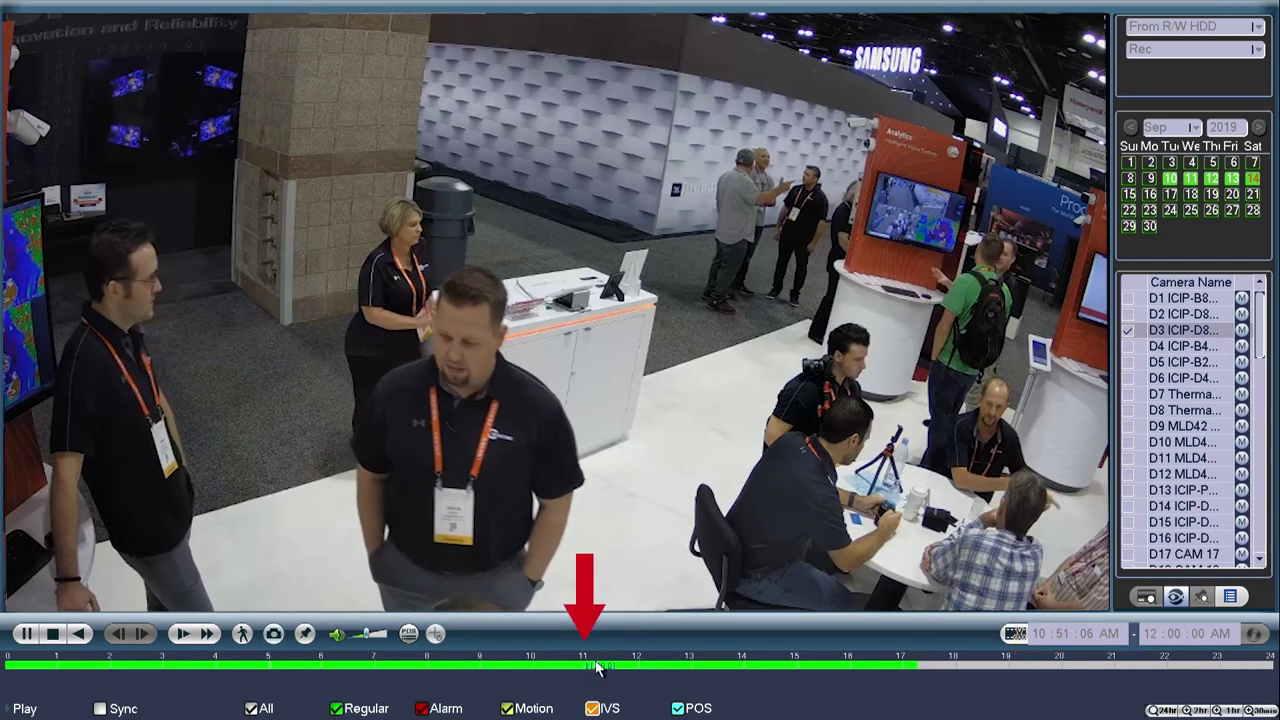
pyautogui.click(1015, 633)
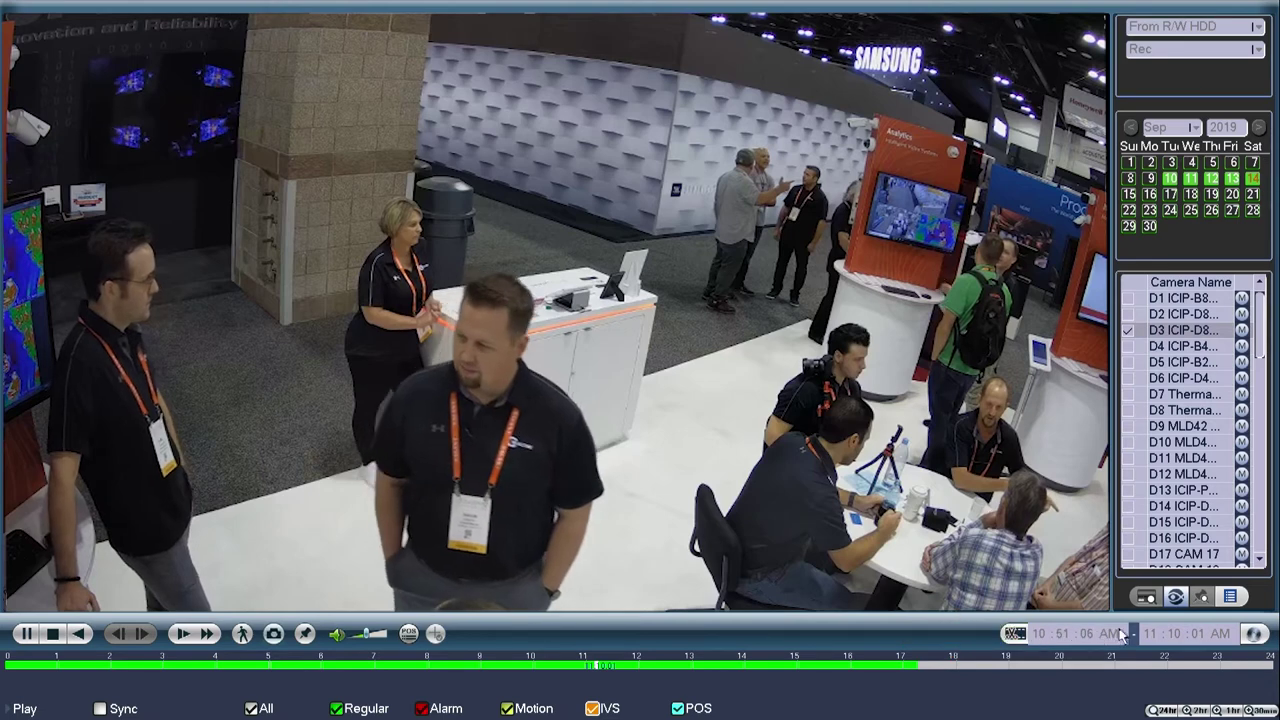
# - Back up the marked clip to the sdc1 USB disk in the /NVR/2020-6-17/ folder
pyautogui.click(1256, 634)
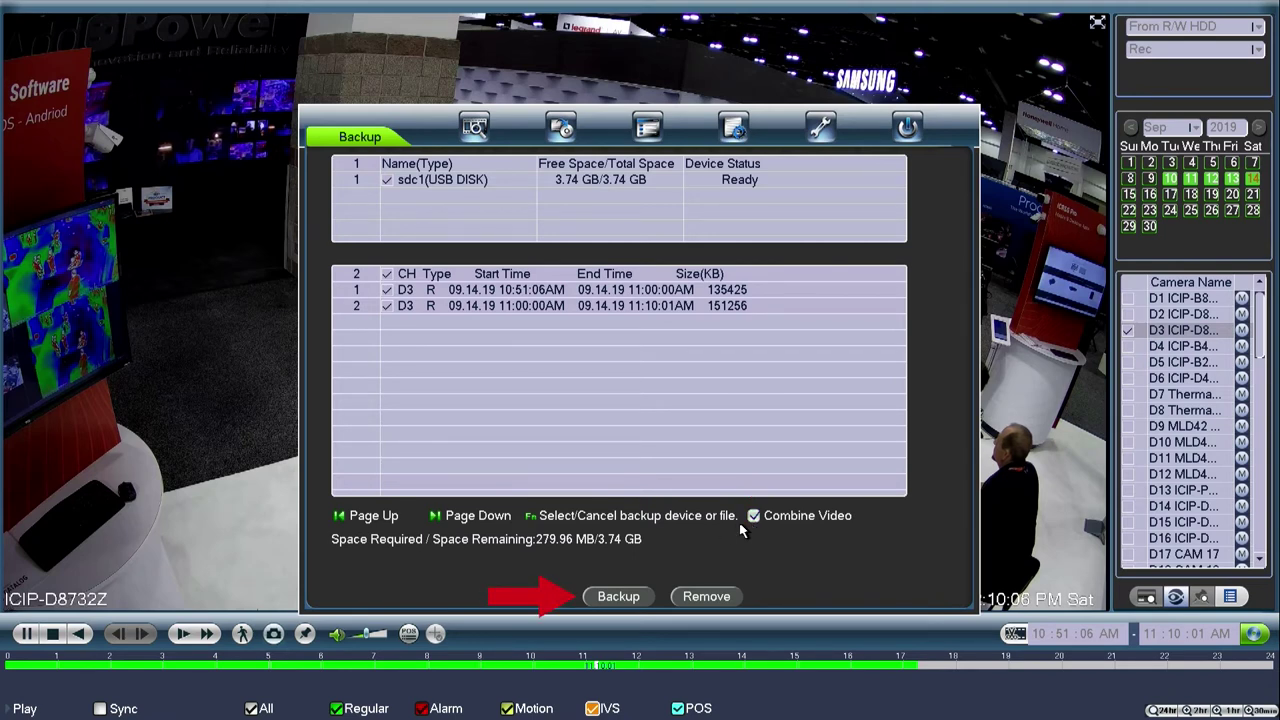
pyautogui.click(636, 597)
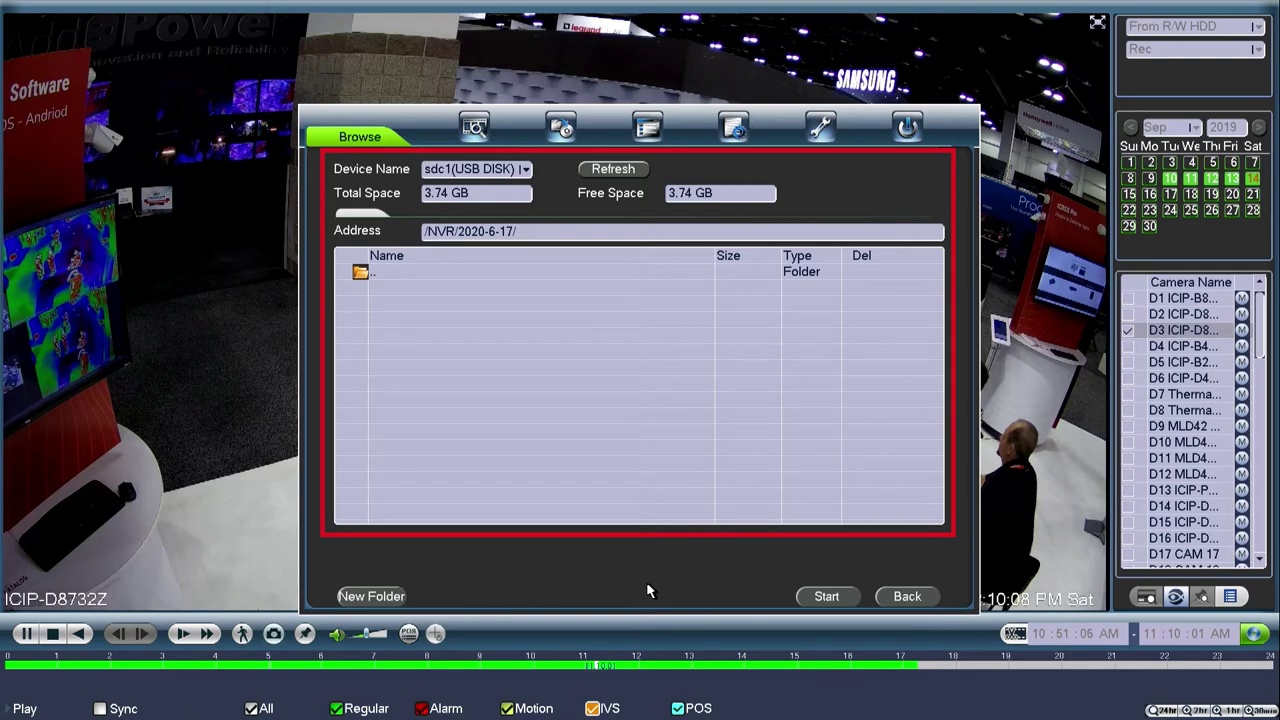
pyautogui.click(826, 597)
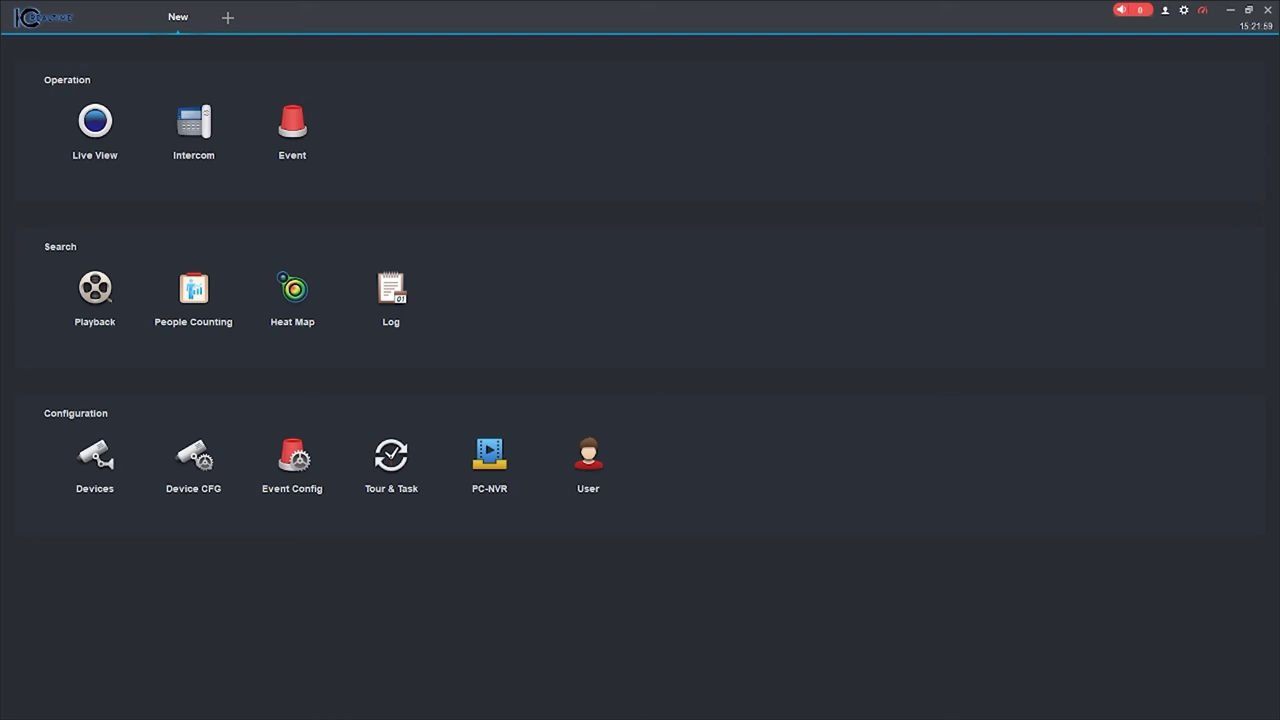
# - Switch to the SmartICRSS client and bring up the file browser for local recordings in Playback
pyautogui.click(101, 293)
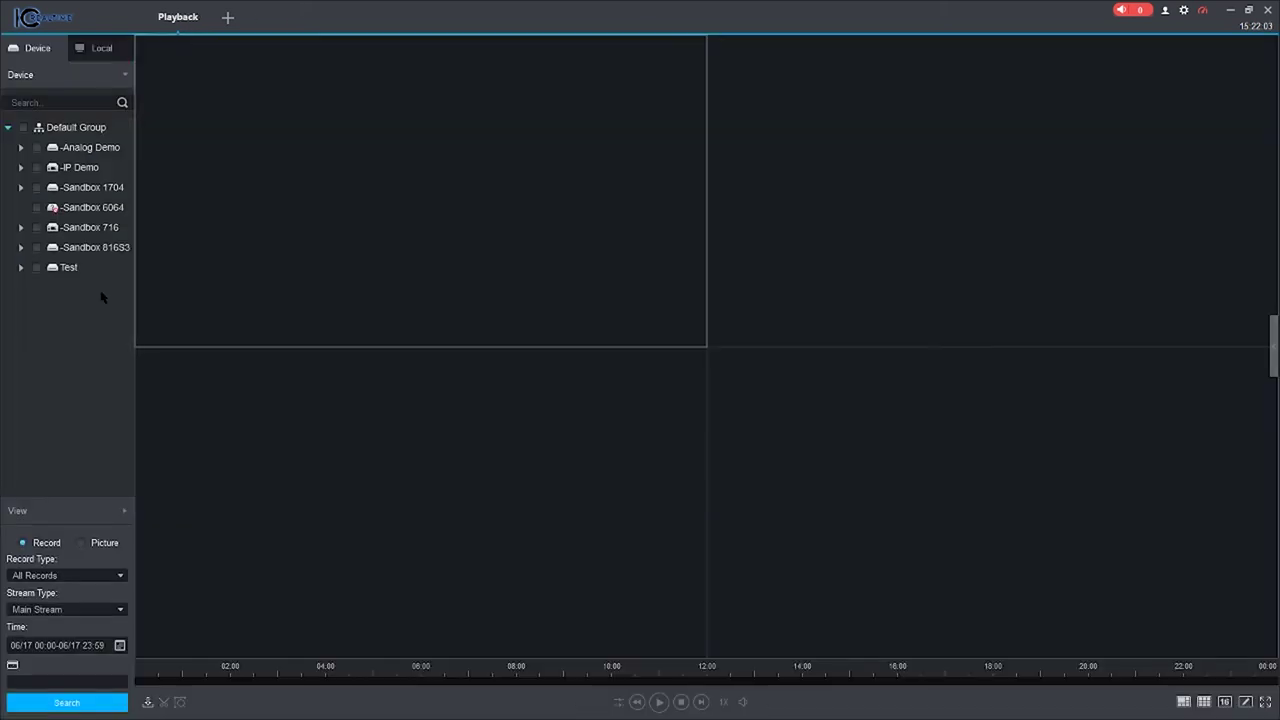
pyautogui.click(94, 52)
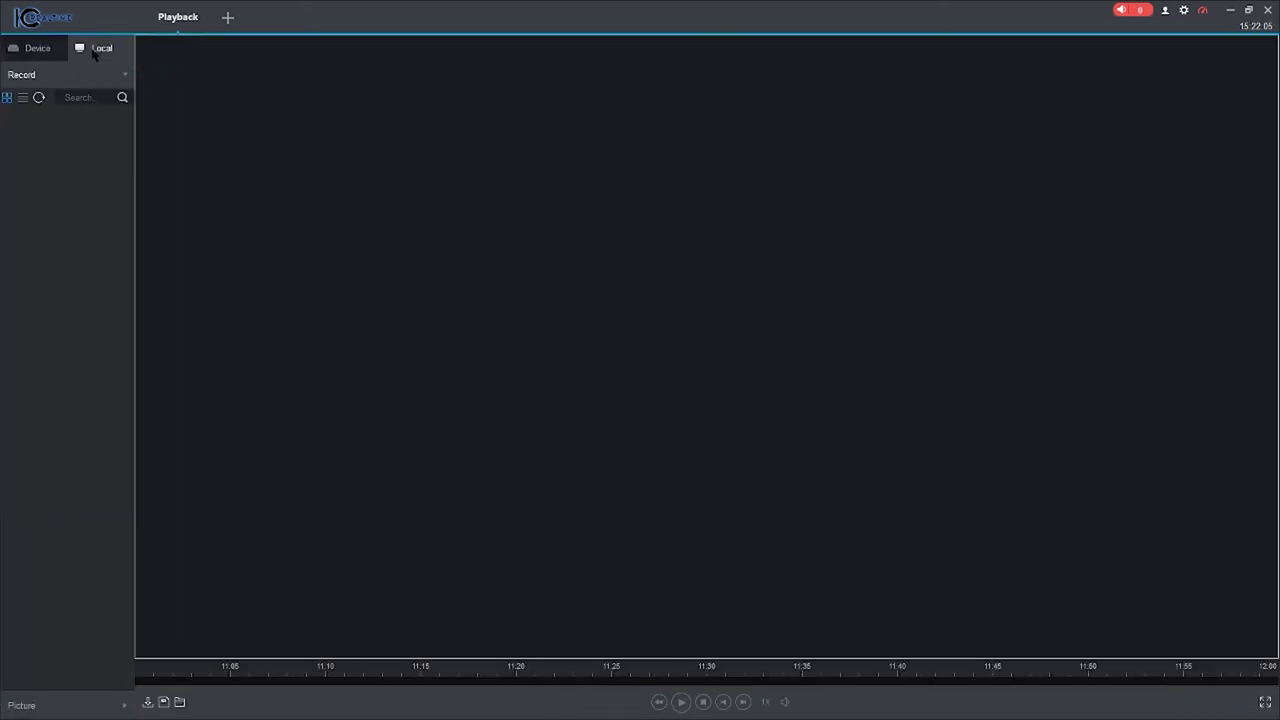
pyautogui.click(180, 702)
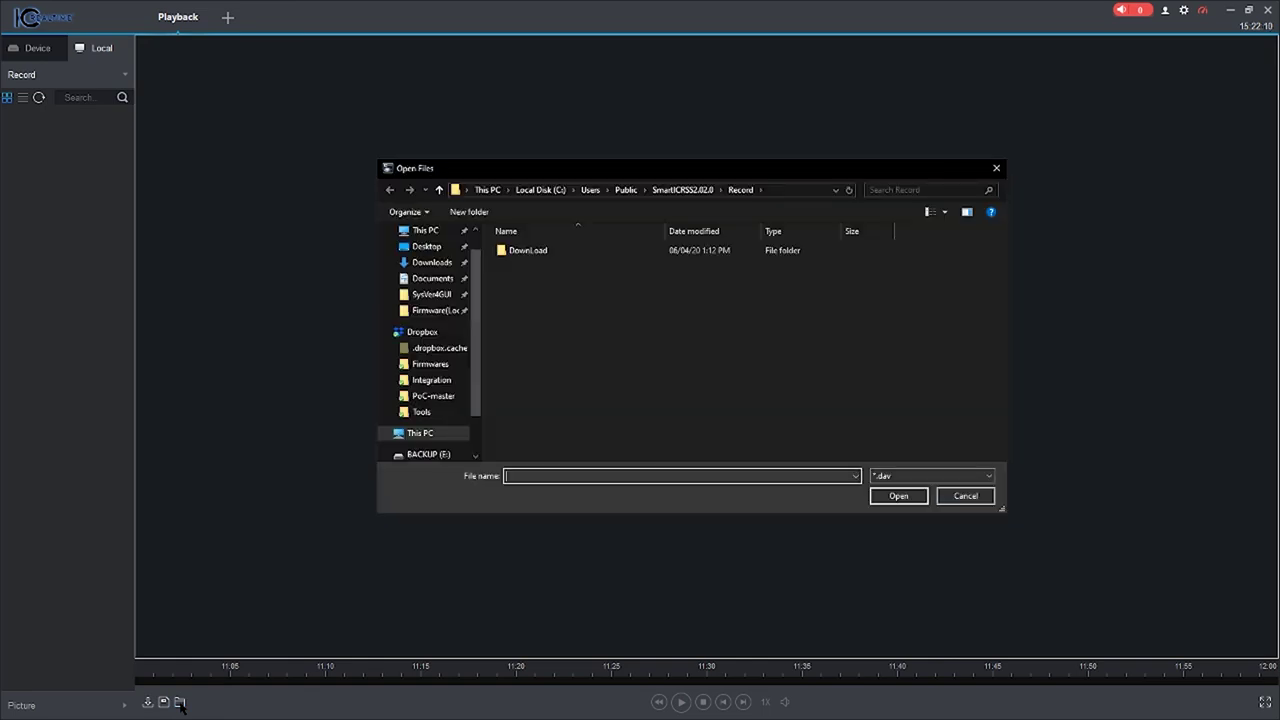
# - Play the channel 3 DAV recording from the NVR/2020-6-17 folder on the BACKUP (E:) drive, and stop playback
pyautogui.click(429, 455)
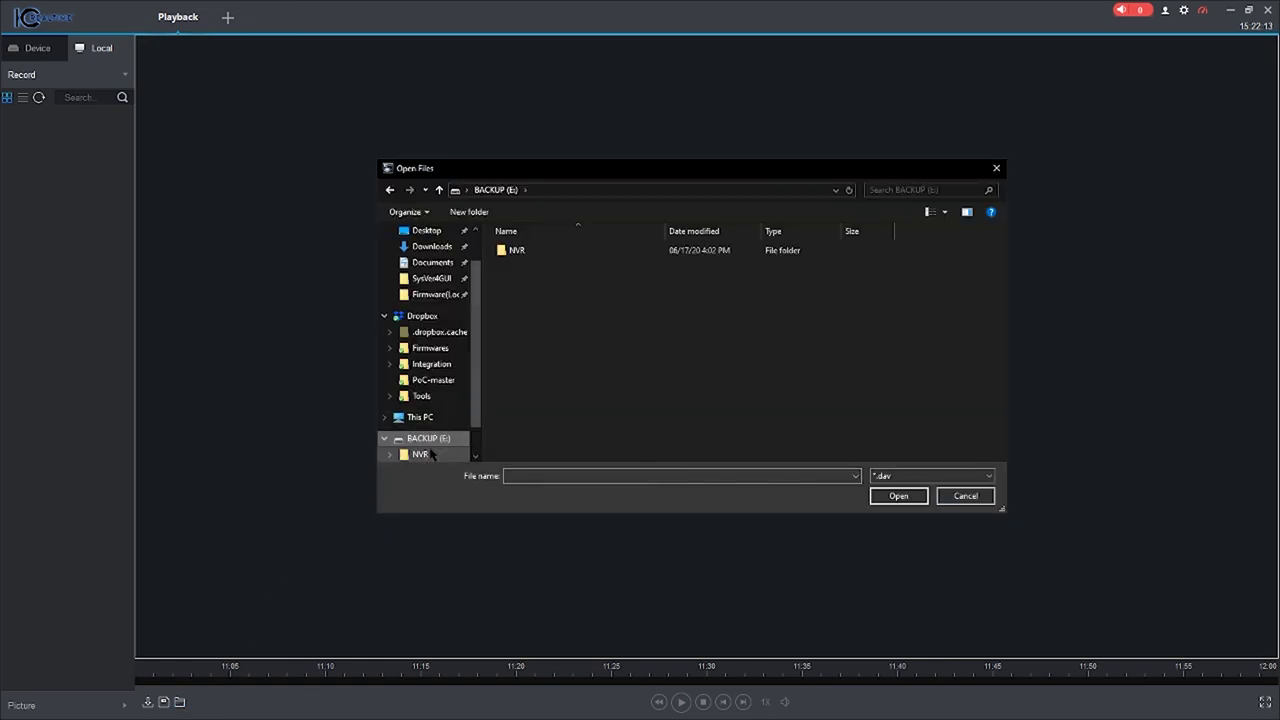
pyautogui.doubleClick(520, 251)
pyautogui.doubleClick(530, 252)
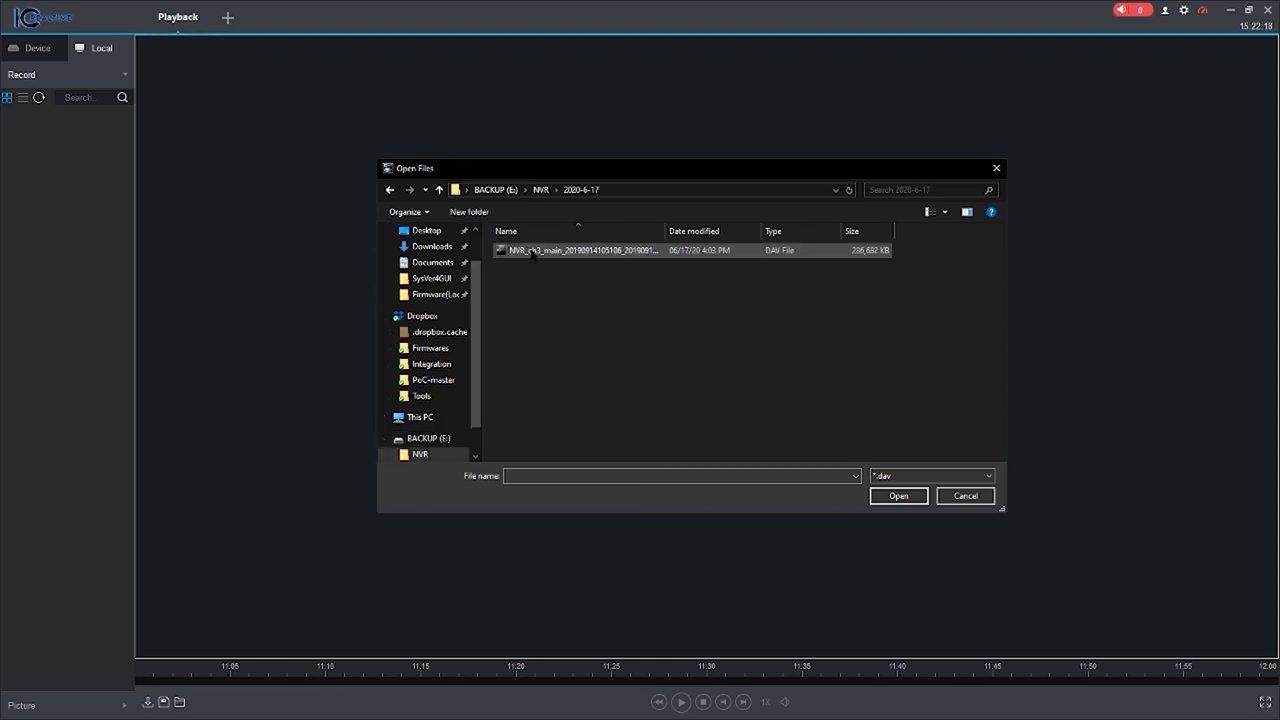
pyautogui.doubleClick(533, 252)
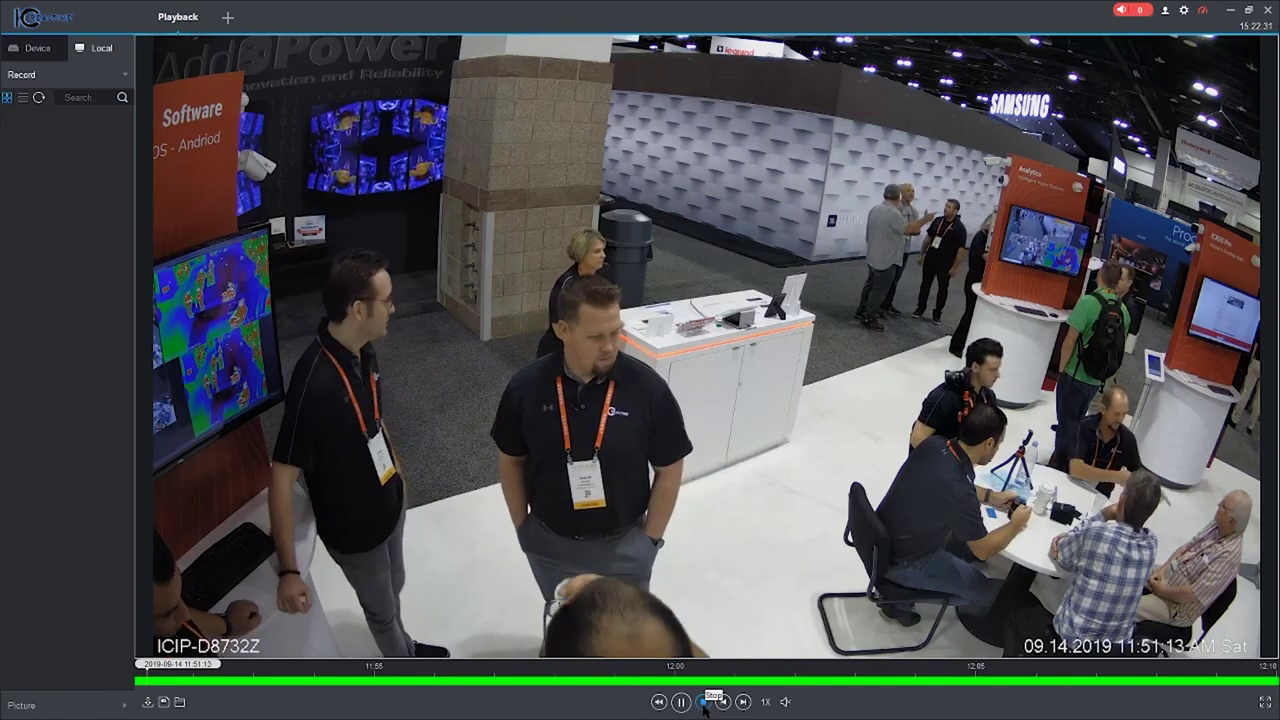
pyautogui.click(704, 703)
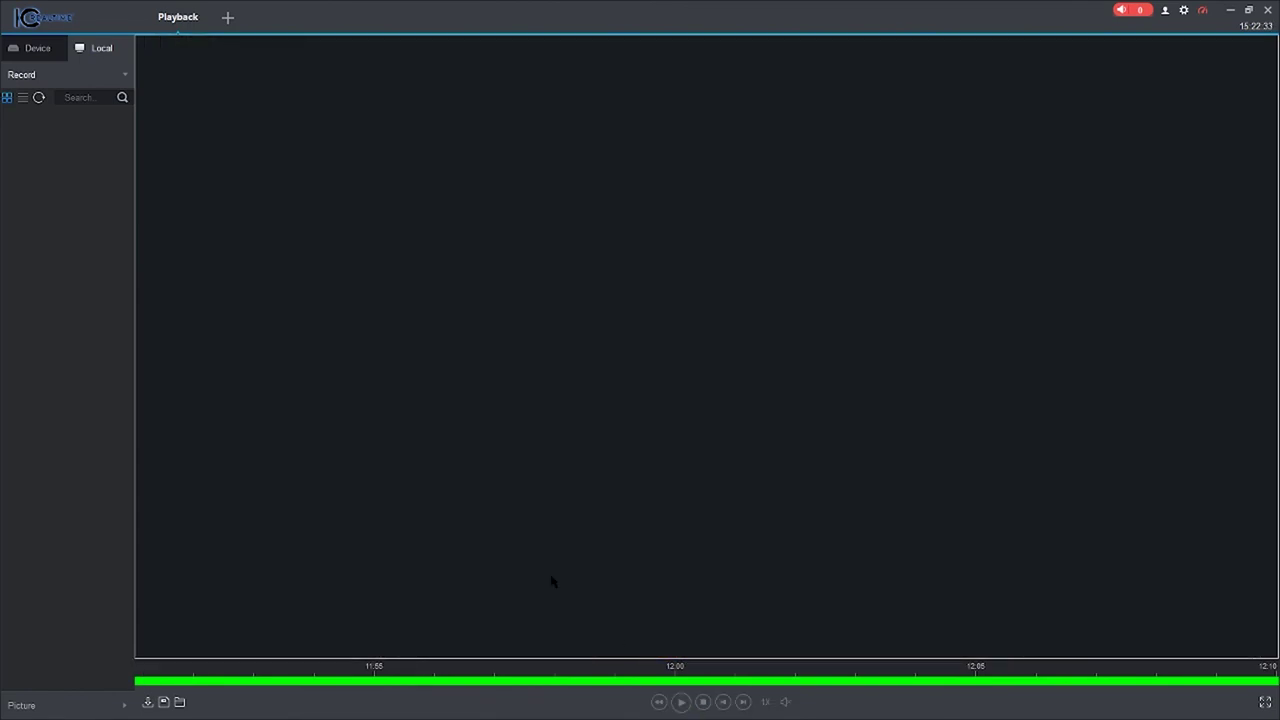